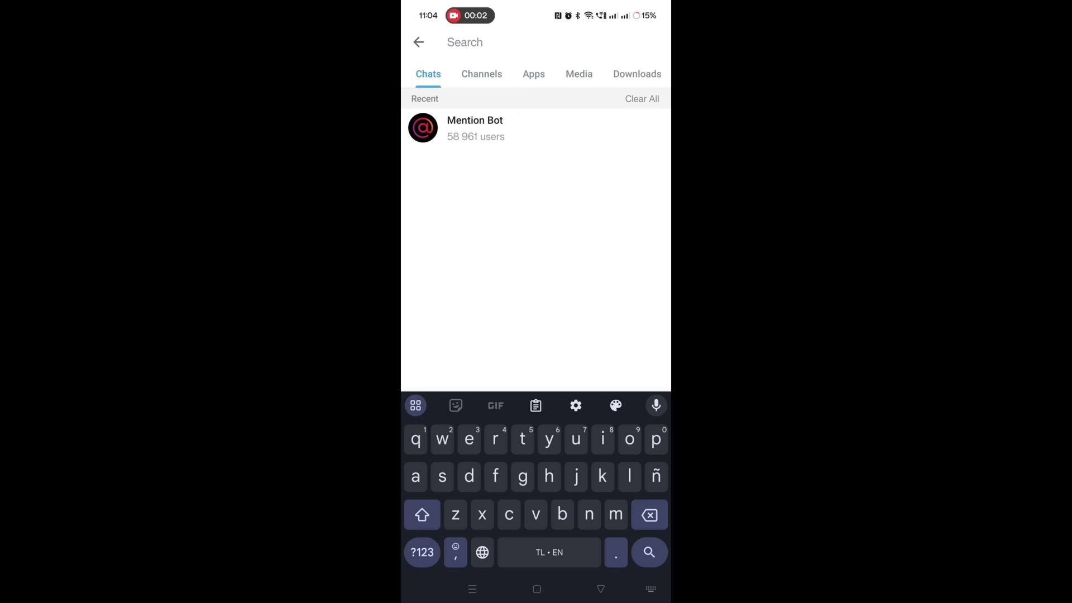
pyautogui.write('me')
# Open Mention Bot from the search results, start it, and choose to add it to a chat
pyautogui.click(474, 128)
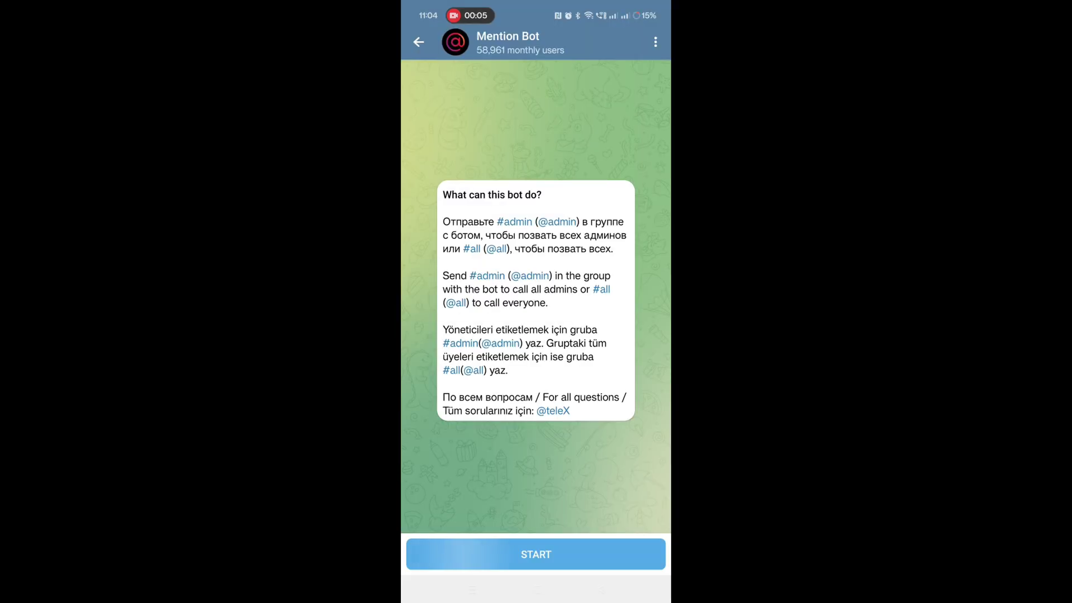
pyautogui.click(536, 554)
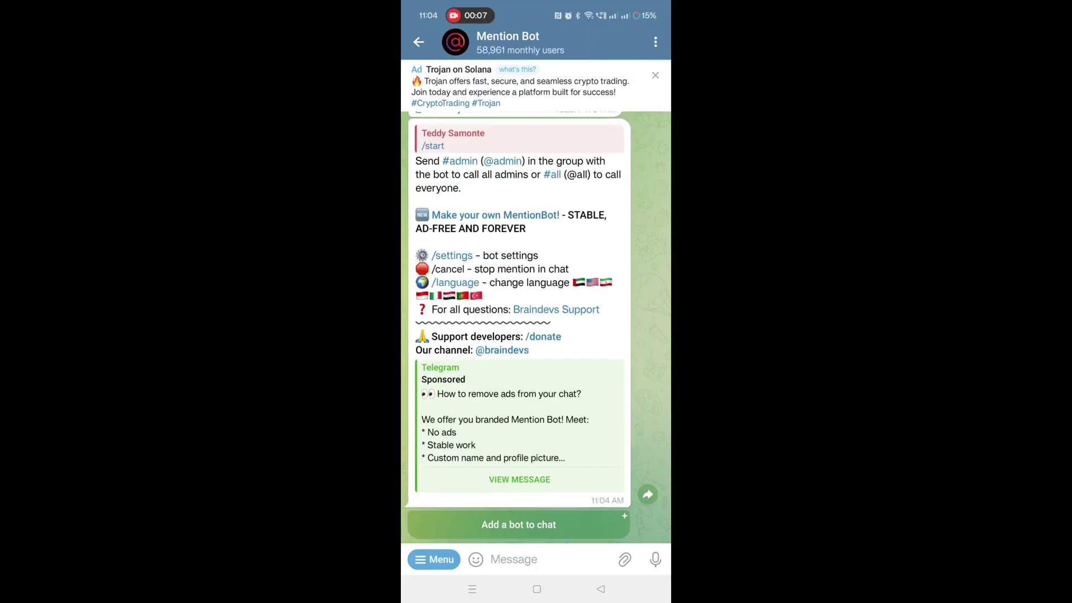
pyautogui.click(518, 524)
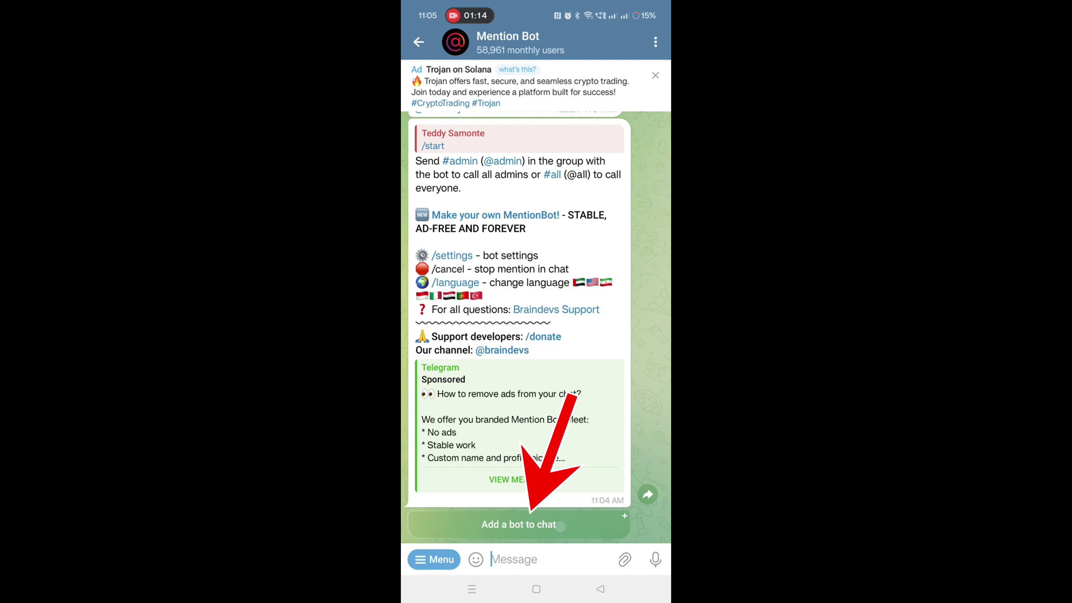
# Pick the group and add Mention Bot as an admin with Manage Group permission
pyautogui.click(463, 99)
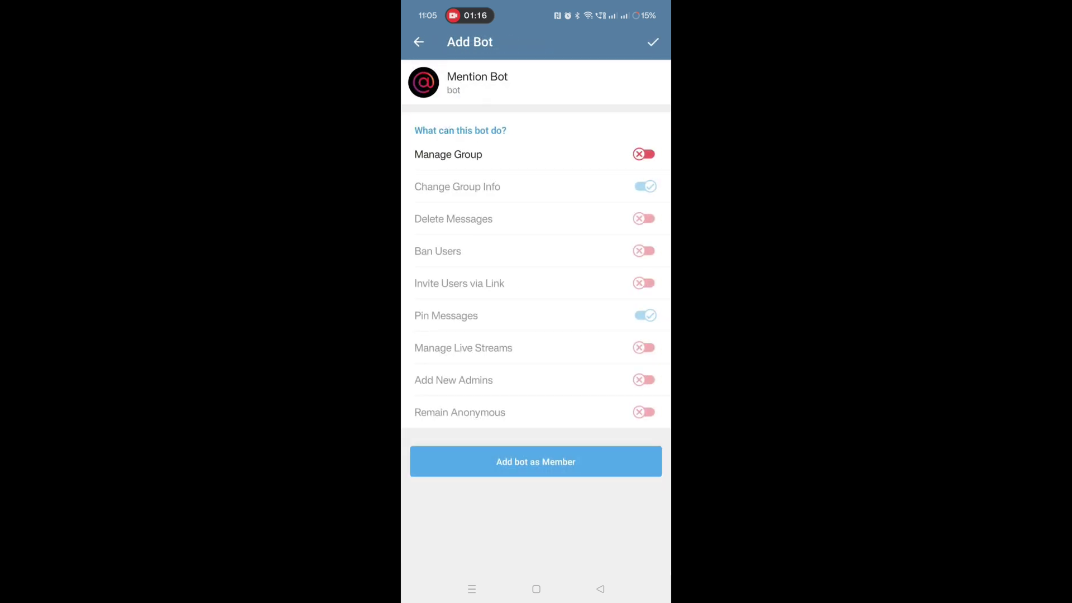
pyautogui.click(645, 155)
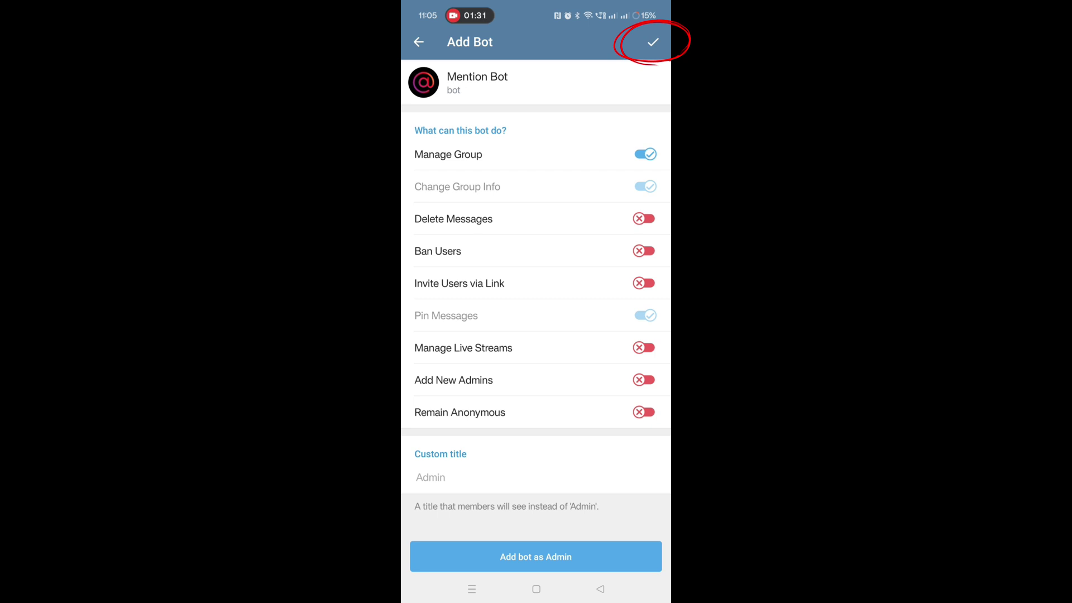
pyautogui.click(652, 41)
pyautogui.click(606, 342)
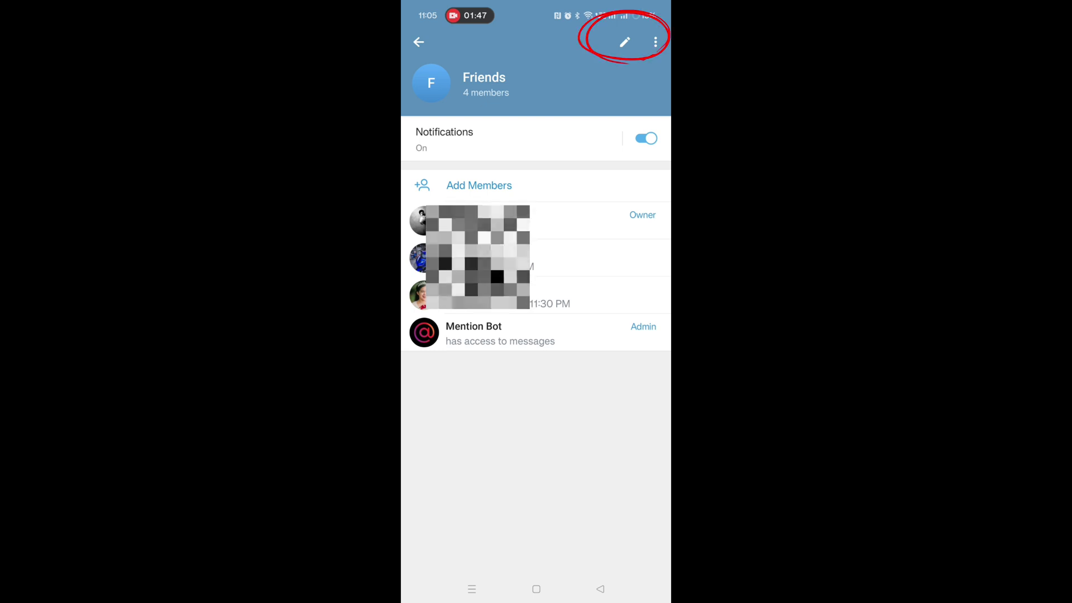
# Check Mention Bot's entry in the Friends group's Administrators list, then dismiss its options menu
pyautogui.click(625, 42)
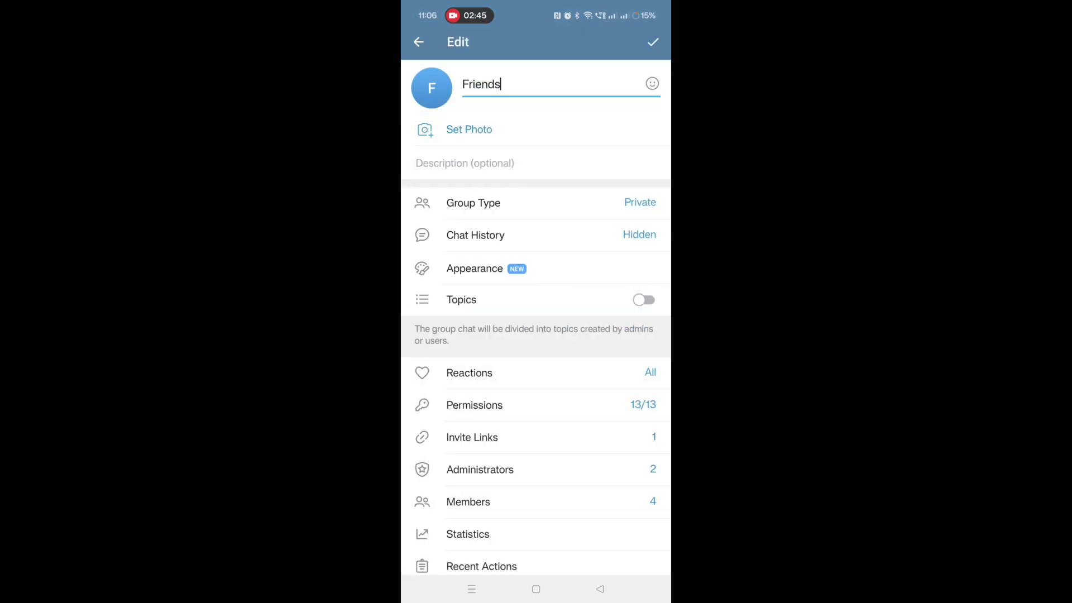
pyautogui.click(491, 469)
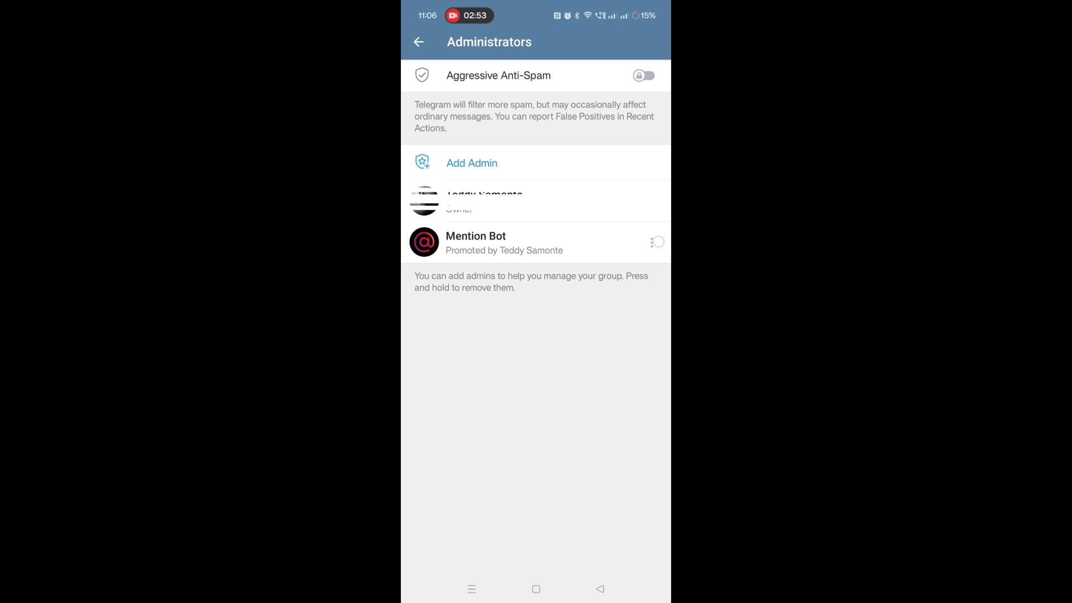
pyautogui.click(652, 242)
pyautogui.click(477, 364)
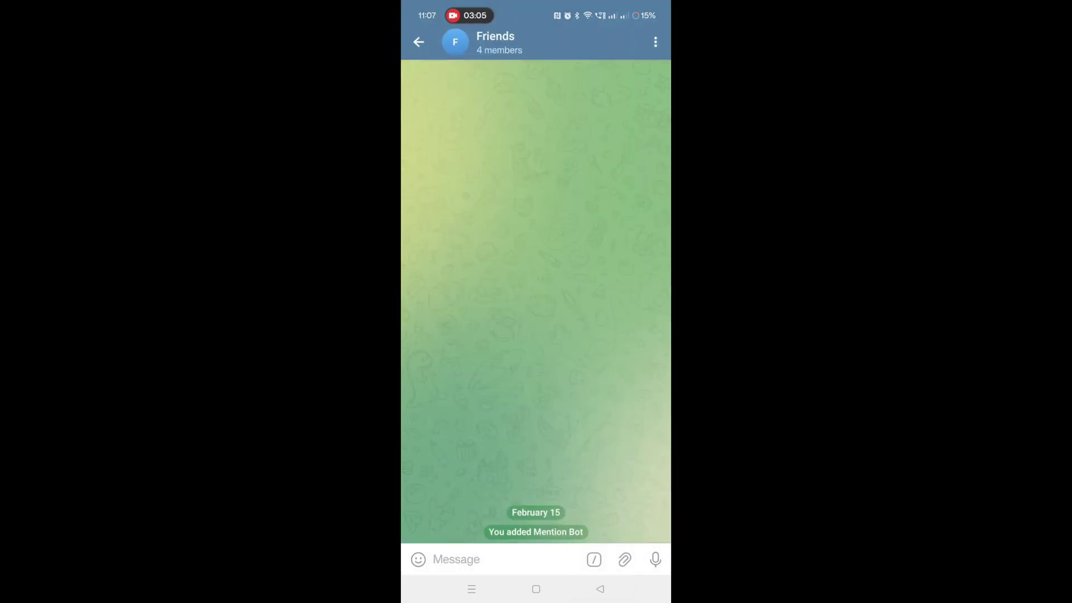
pyautogui.click(503, 375)
pyautogui.click(422, 552)
pyautogui.click(417, 477)
pyautogui.write('@a')
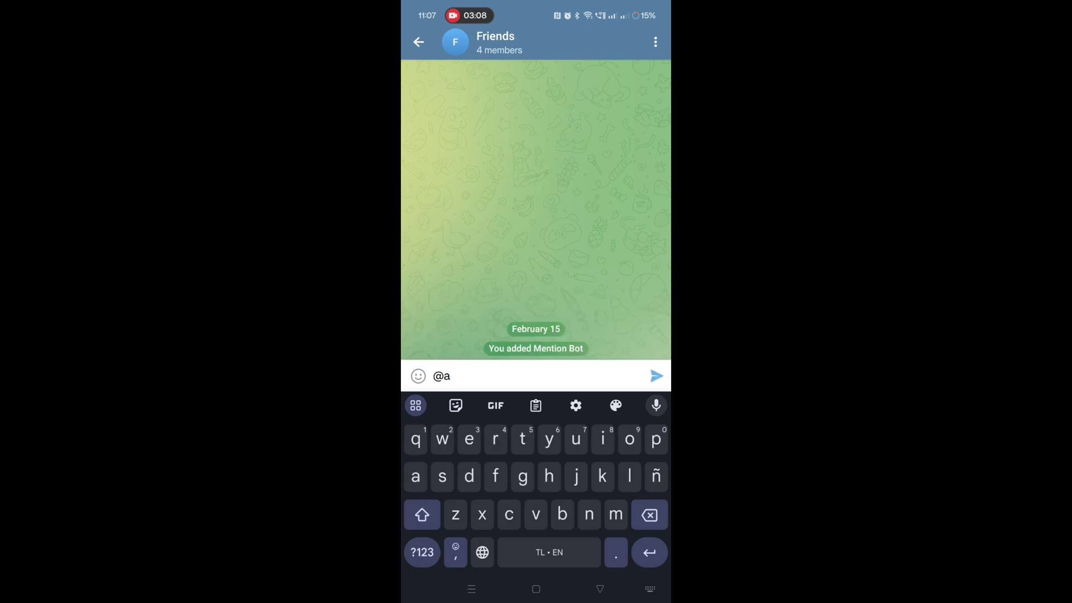
pyautogui.click(651, 514)
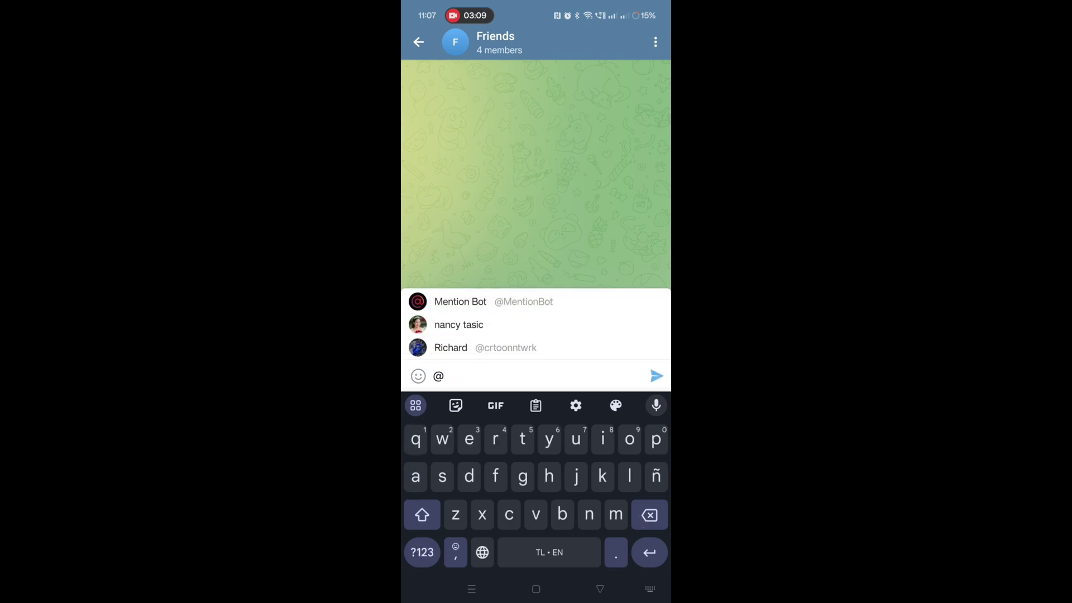
pyautogui.write('all')
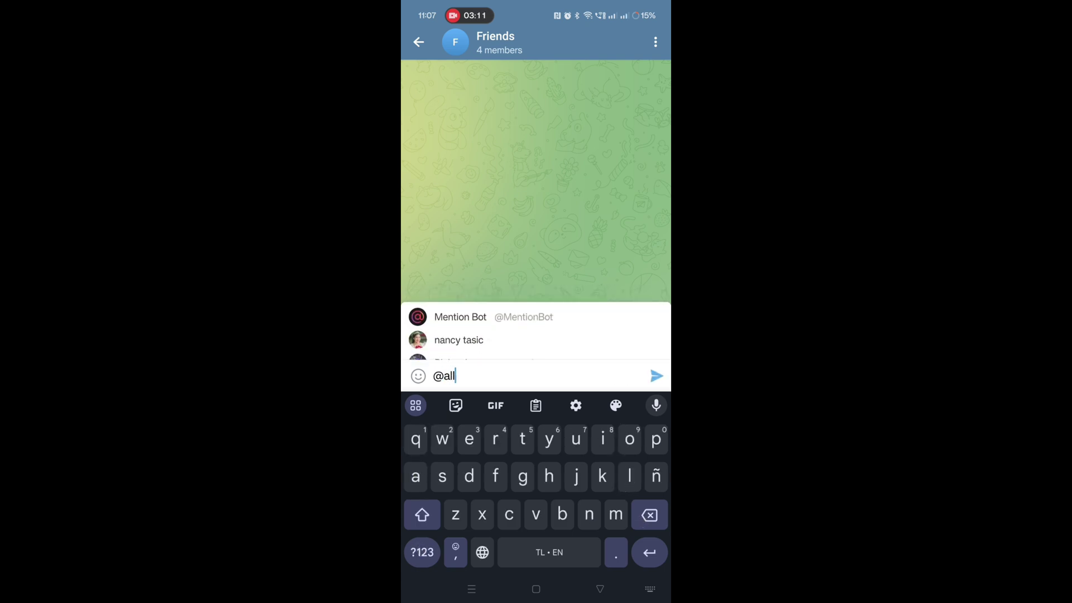
pyautogui.click(657, 376)
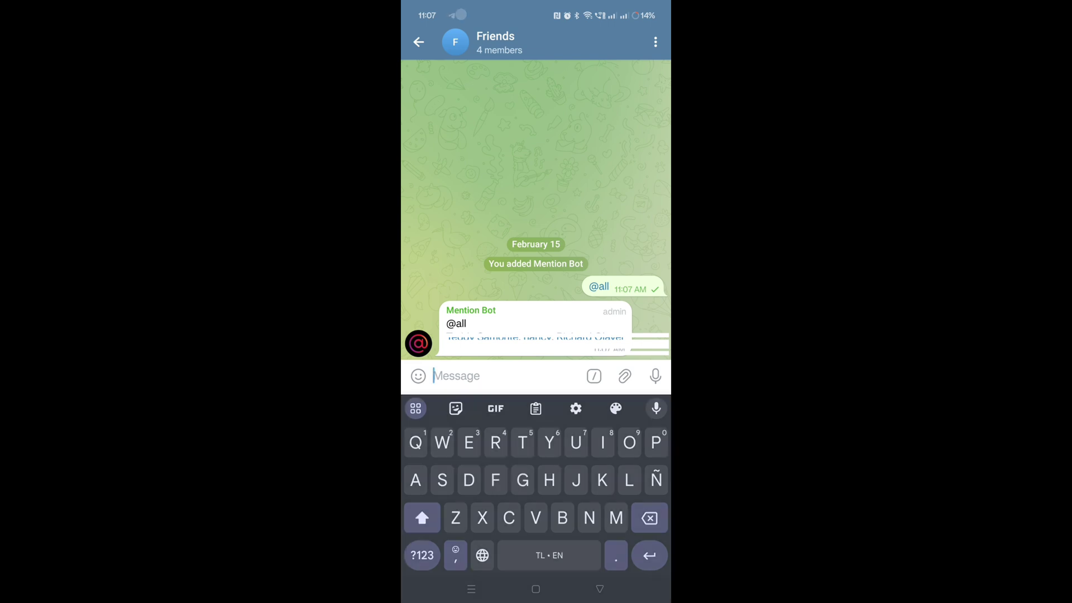
# Hide the on-screen keyboard to reveal Mention Bot's tagging reply
pyautogui.press('Escape')
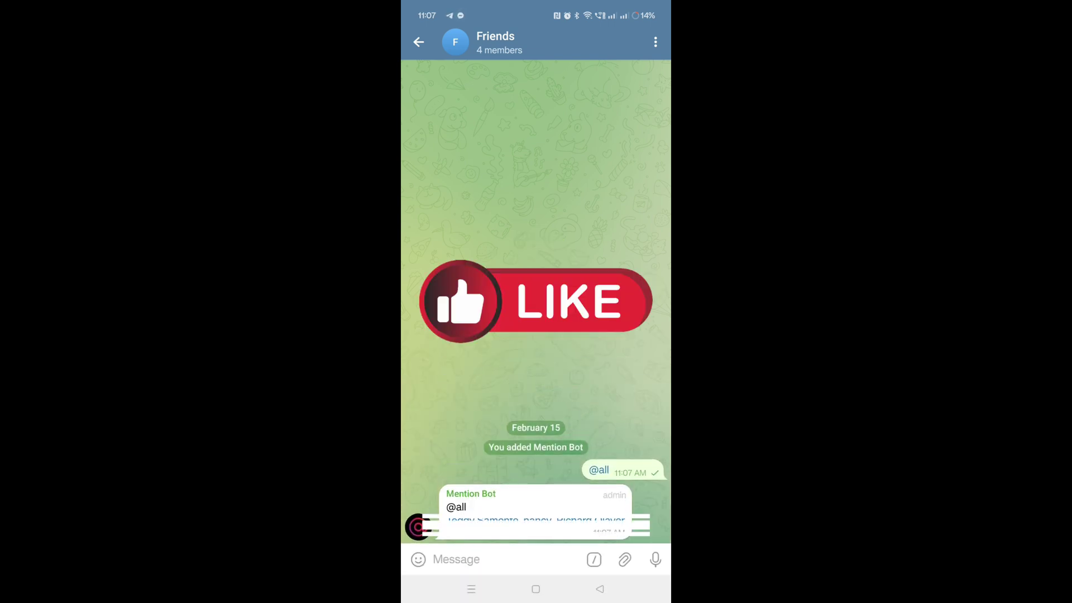